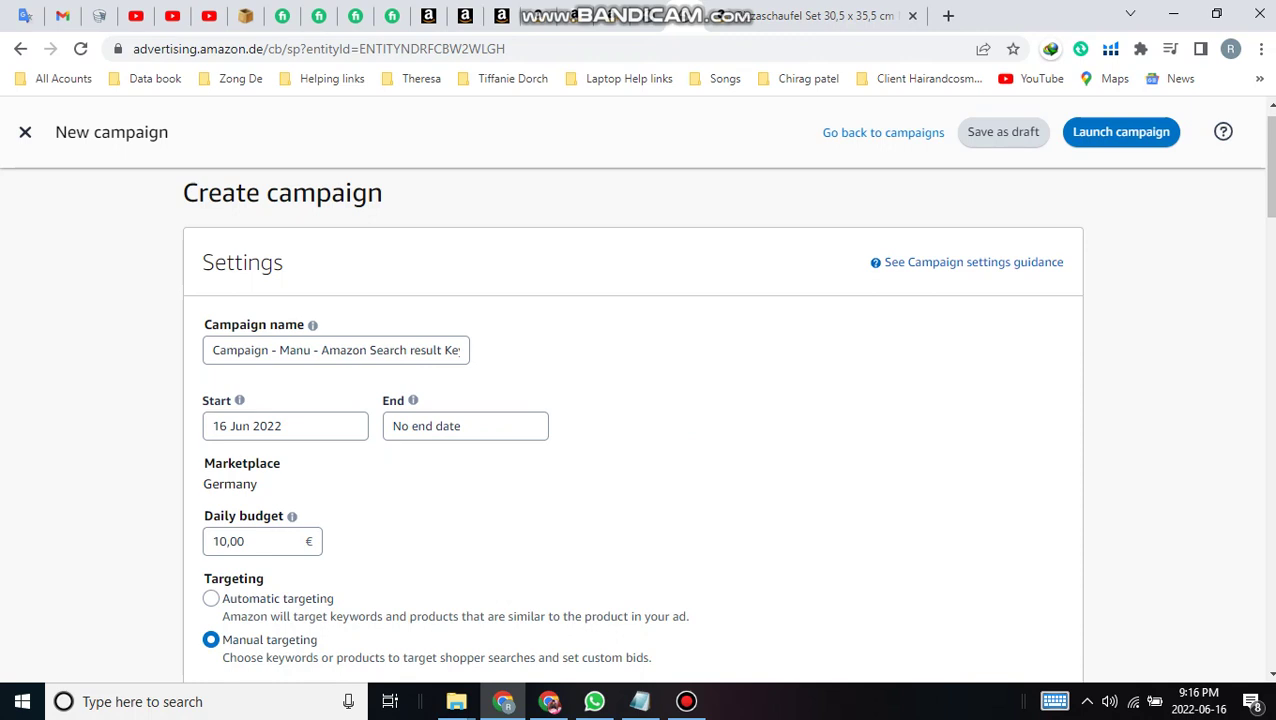
# - Review the campaign name, bidding strategy and manual targeting settings, and show the suggested keywords in the keyword targeting section
pyautogui.moveTo(341, 350); pyautogui.dragTo(465, 350)
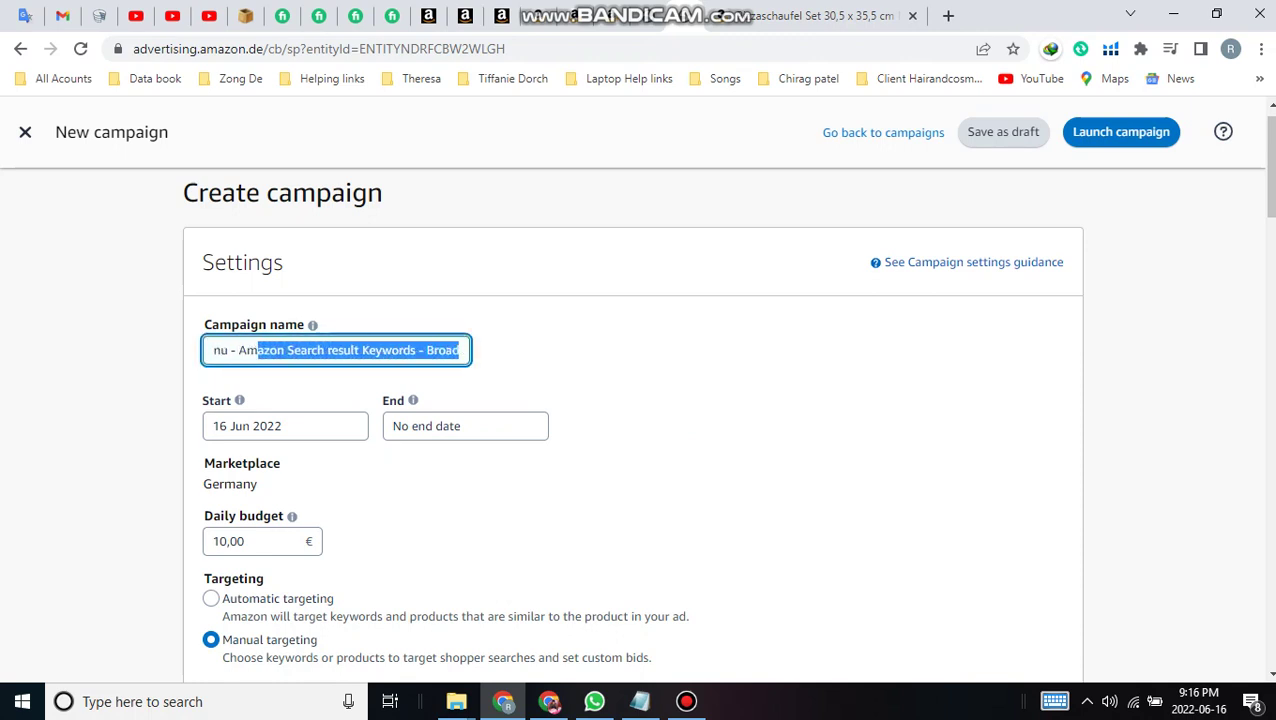
pyautogui.press('Tab')
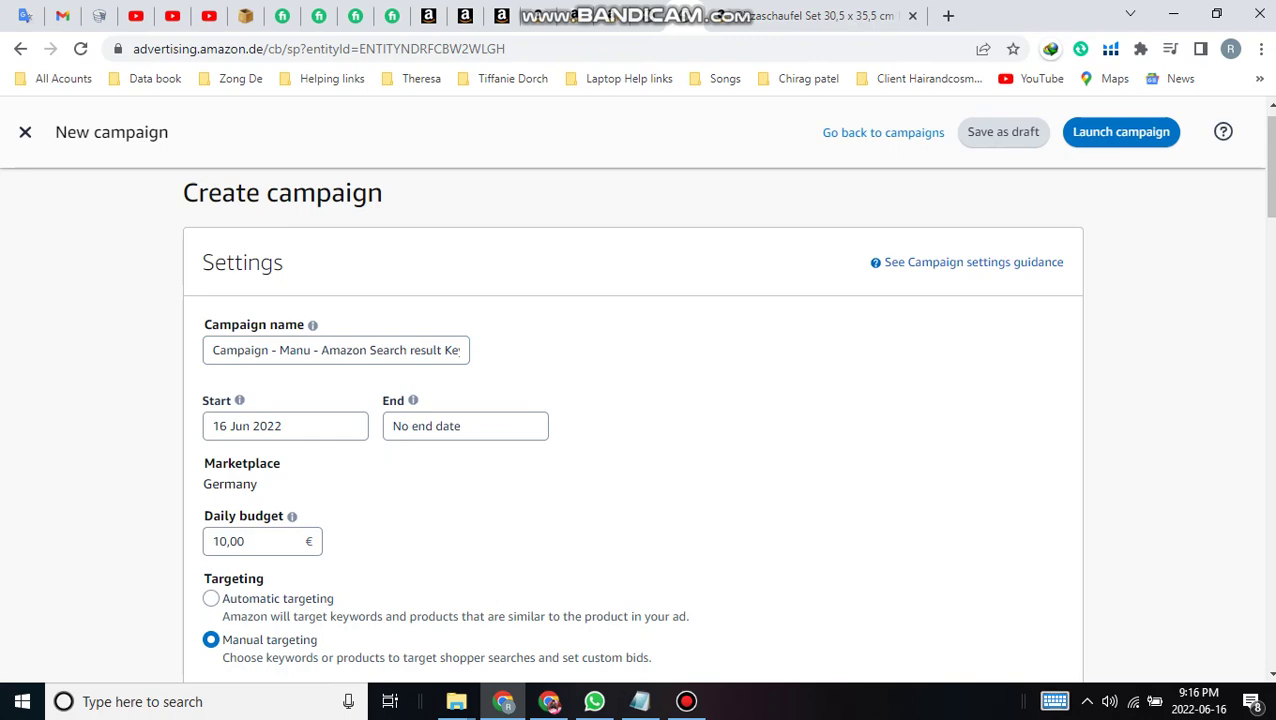
pyautogui.scroll(-12, 632, 420)
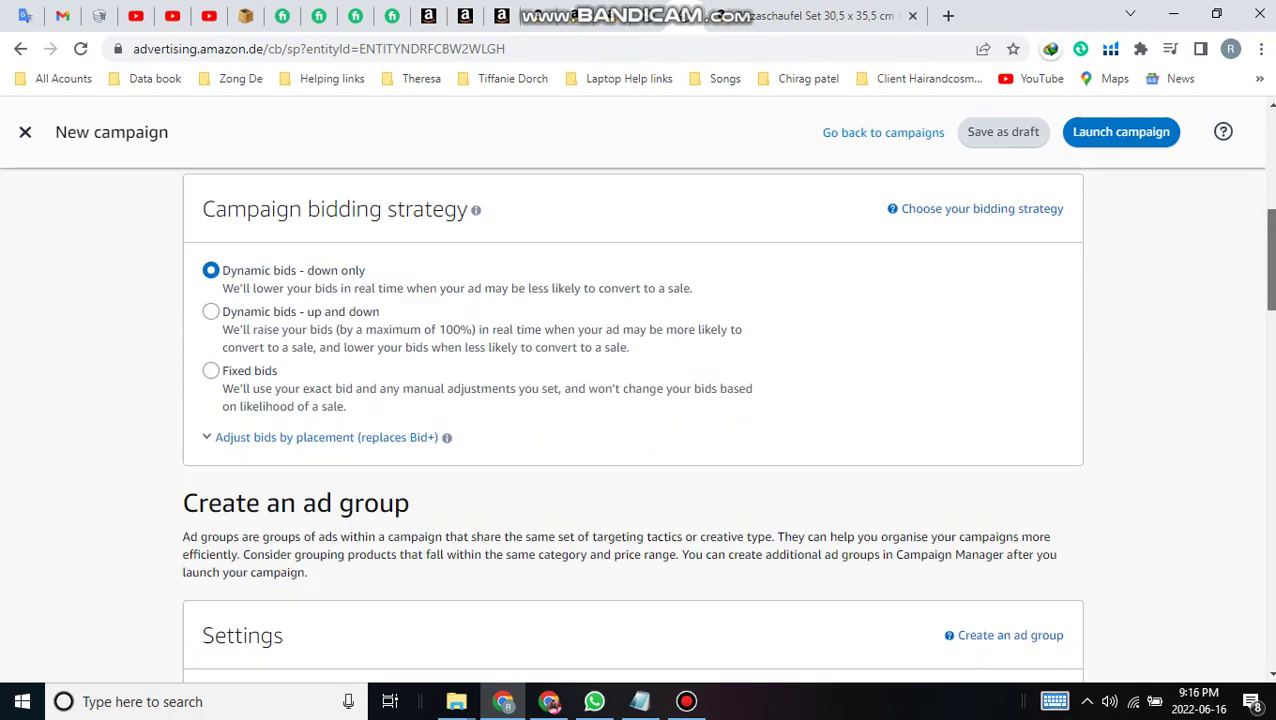
pyautogui.scroll(-8, 632, 420)
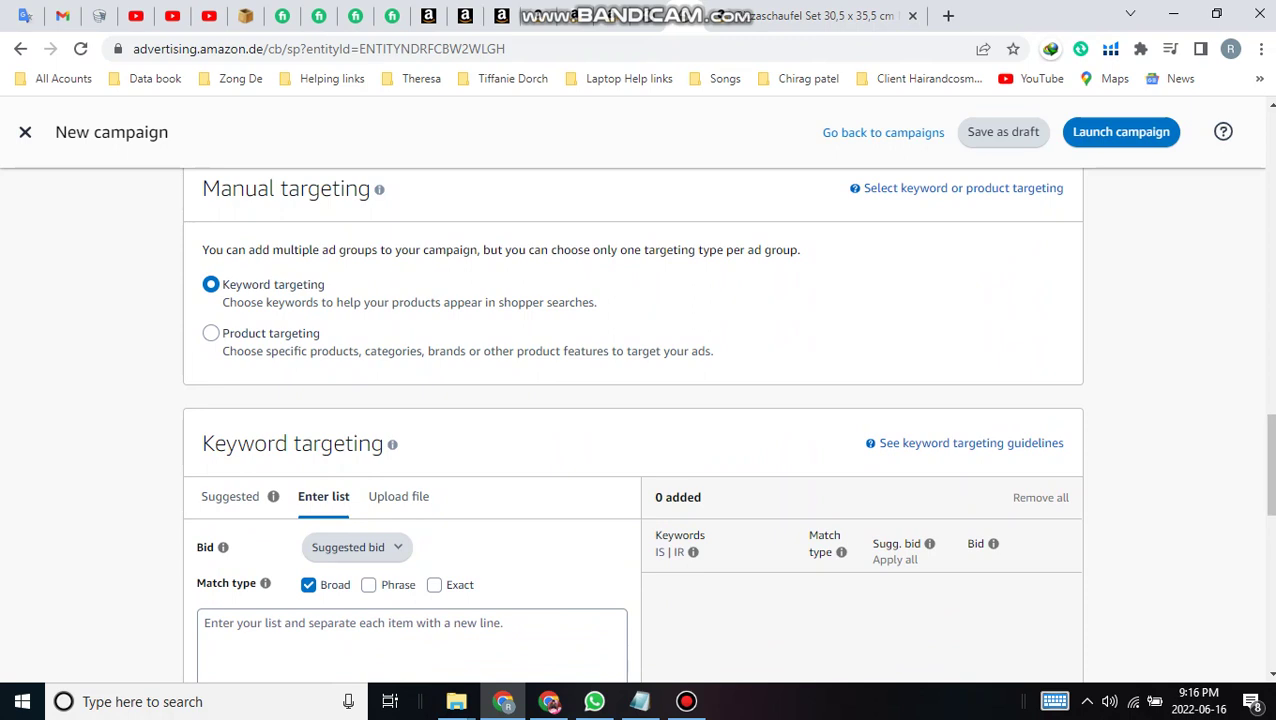
pyautogui.scroll(-3, 632, 420)
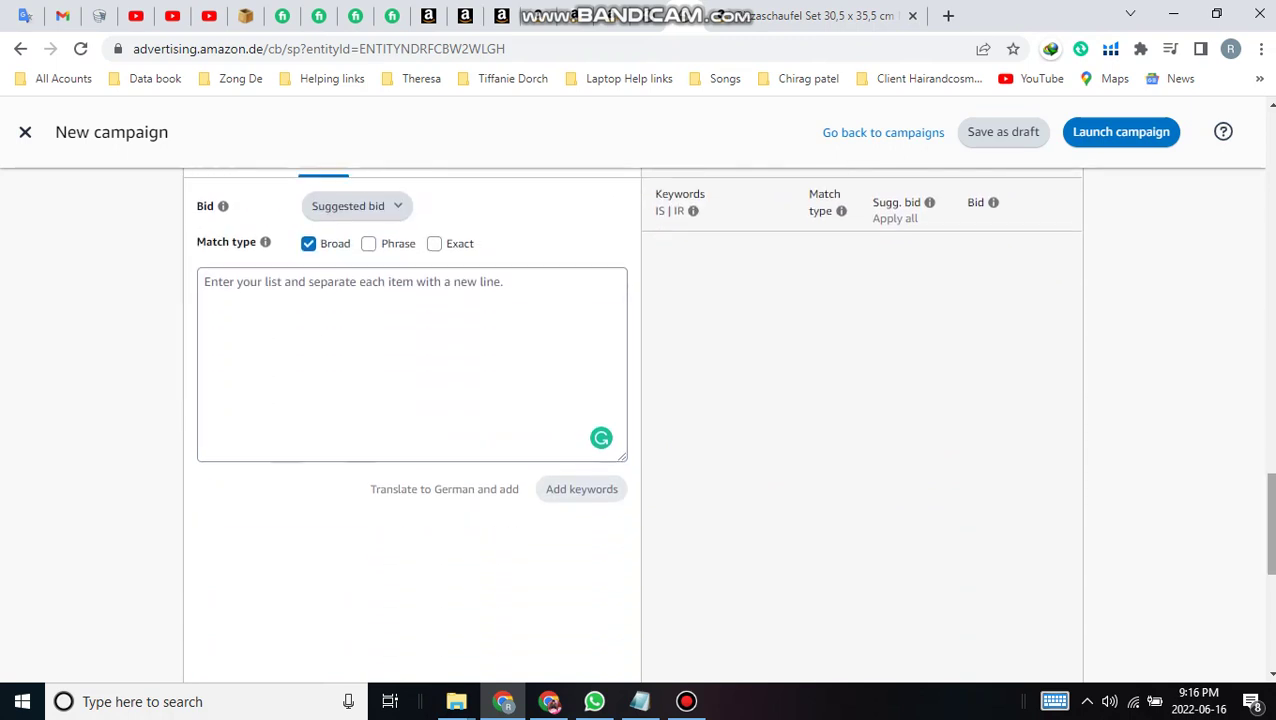
pyautogui.scroll(2, 632, 420)
pyautogui.click(231, 323)
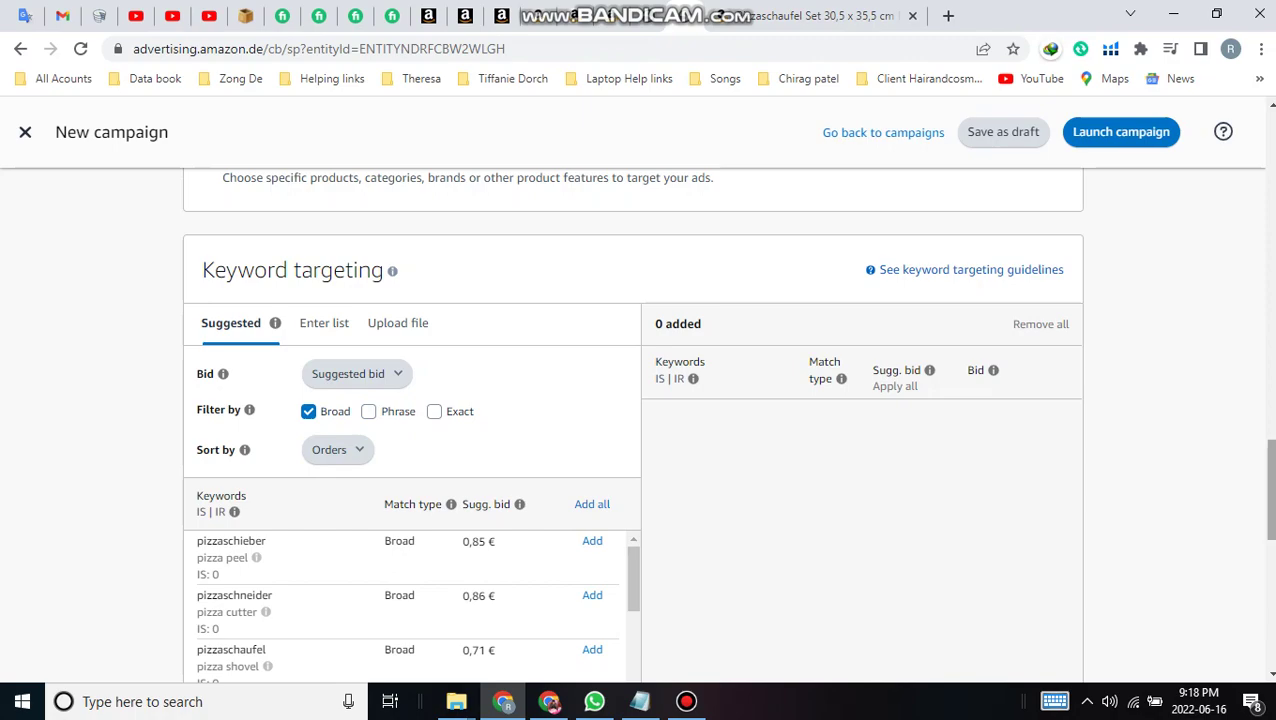
# - Check the campaign name through its "Keywords - Broad" ending, along with the daily budget, targeting and bidding strategy settings
pyautogui.moveTo(1267, 490); pyautogui.dragTo(1267, 179)
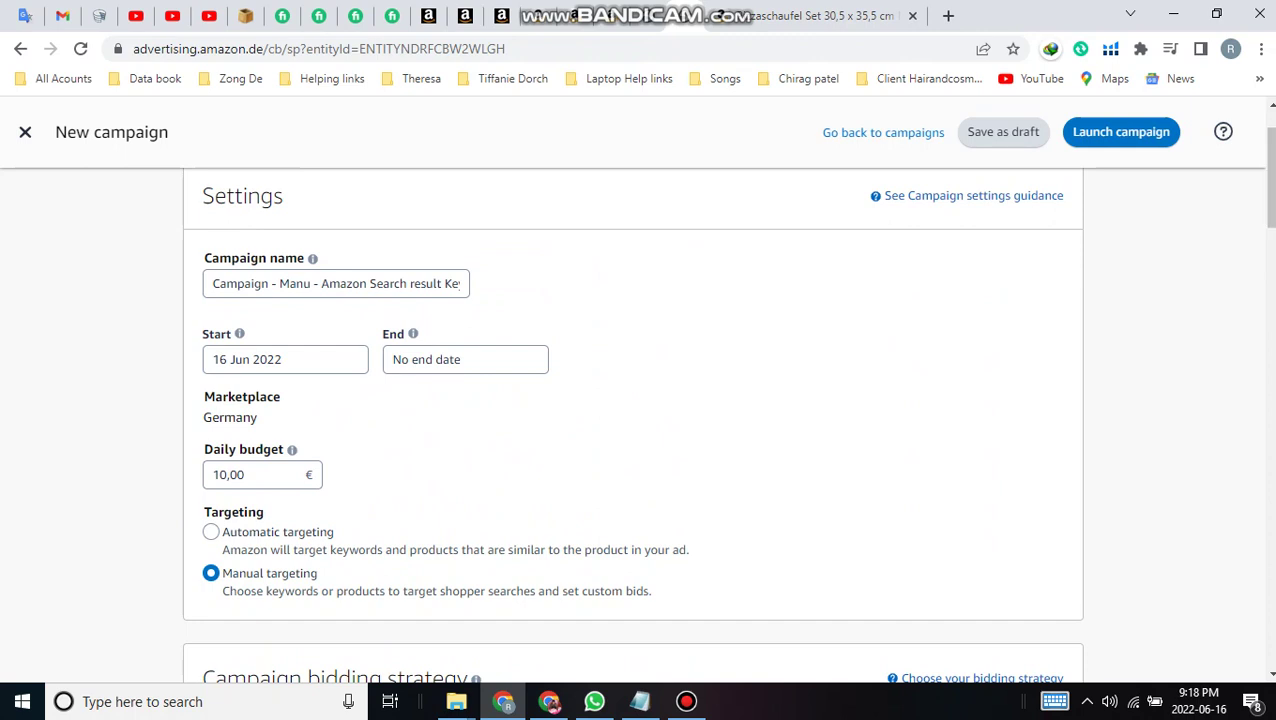
pyautogui.moveTo(462, 283)
pyautogui.mouseDown()
pyautogui.moveTo(212, 283)
pyautogui.moveTo(445, 283)
pyautogui.mouseUp()
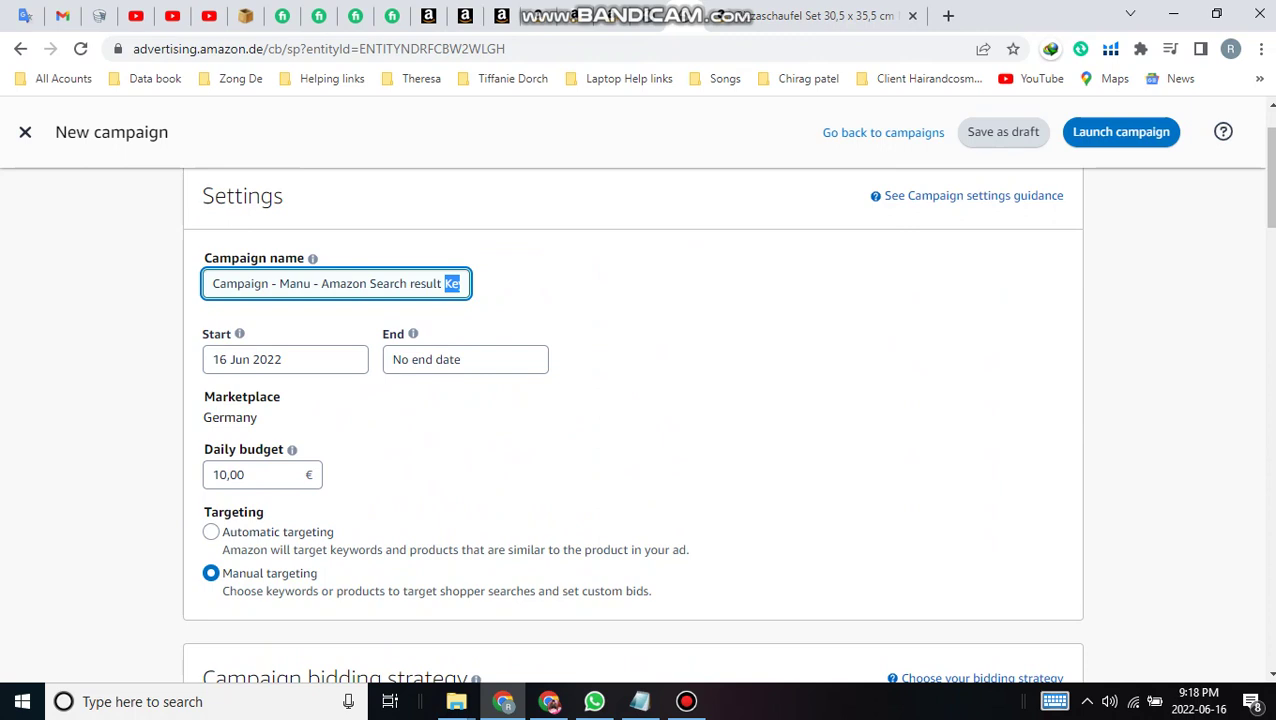
pyautogui.write('Keywords - Broad')
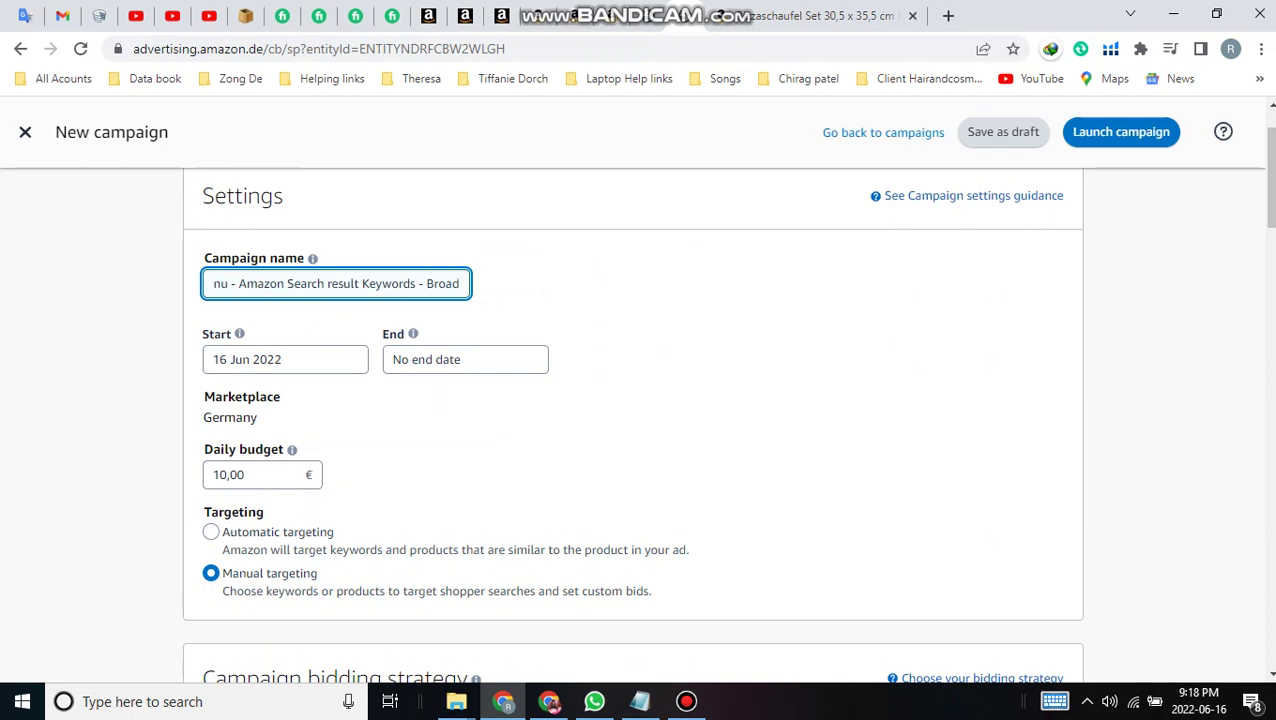
pyautogui.scroll(-4, 726, 409)
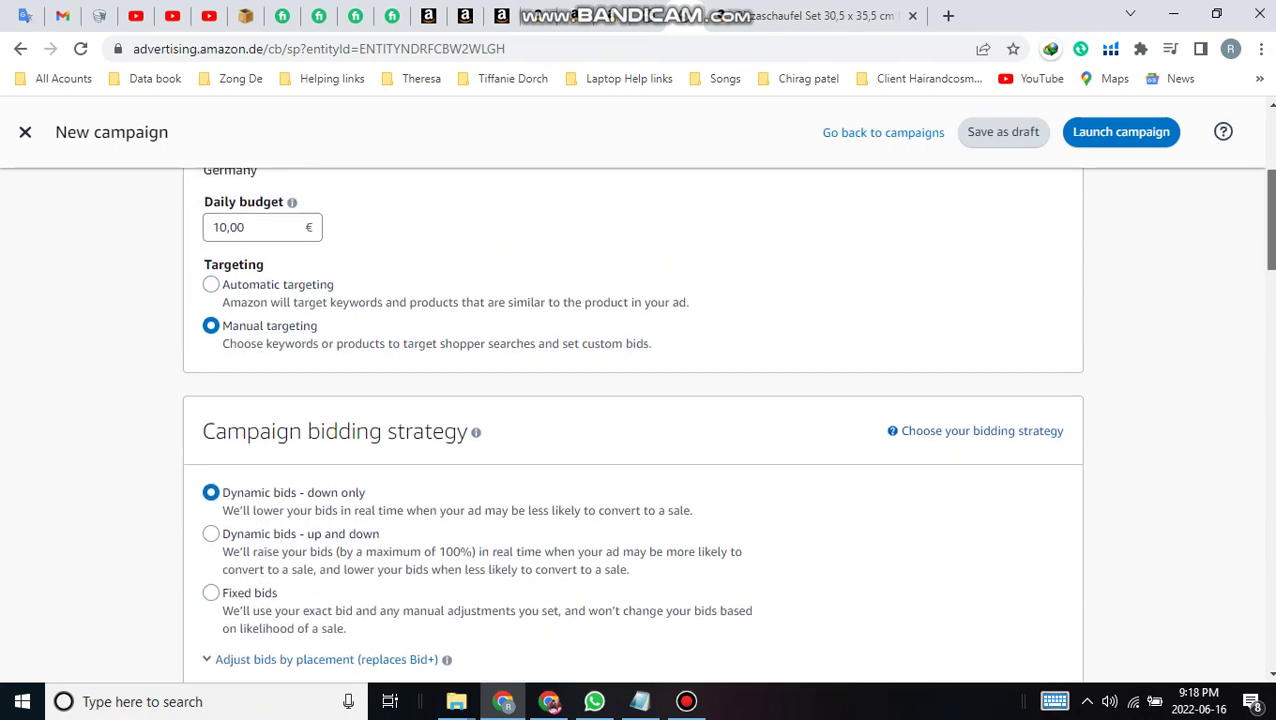
pyautogui.scroll(-3, 210, 389)
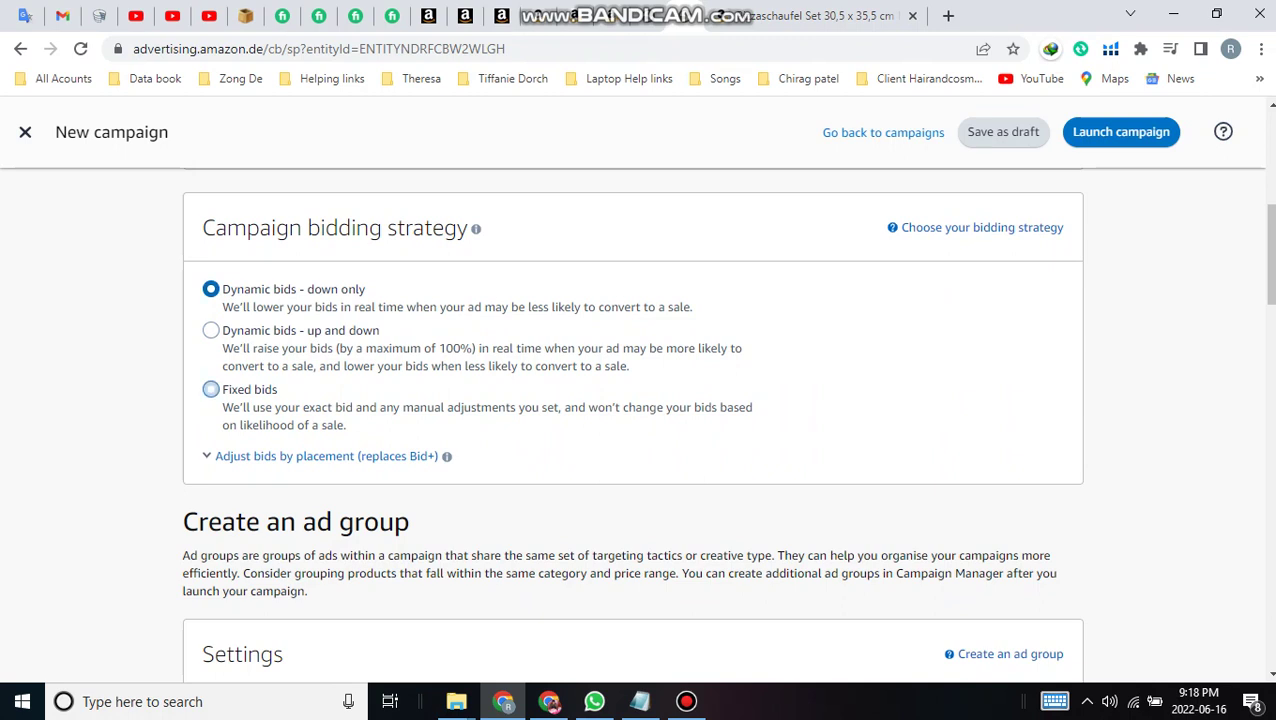
# - Check the full ad group name in the ad group settings through to its end
pyautogui.scroll(-4, 726, 423)
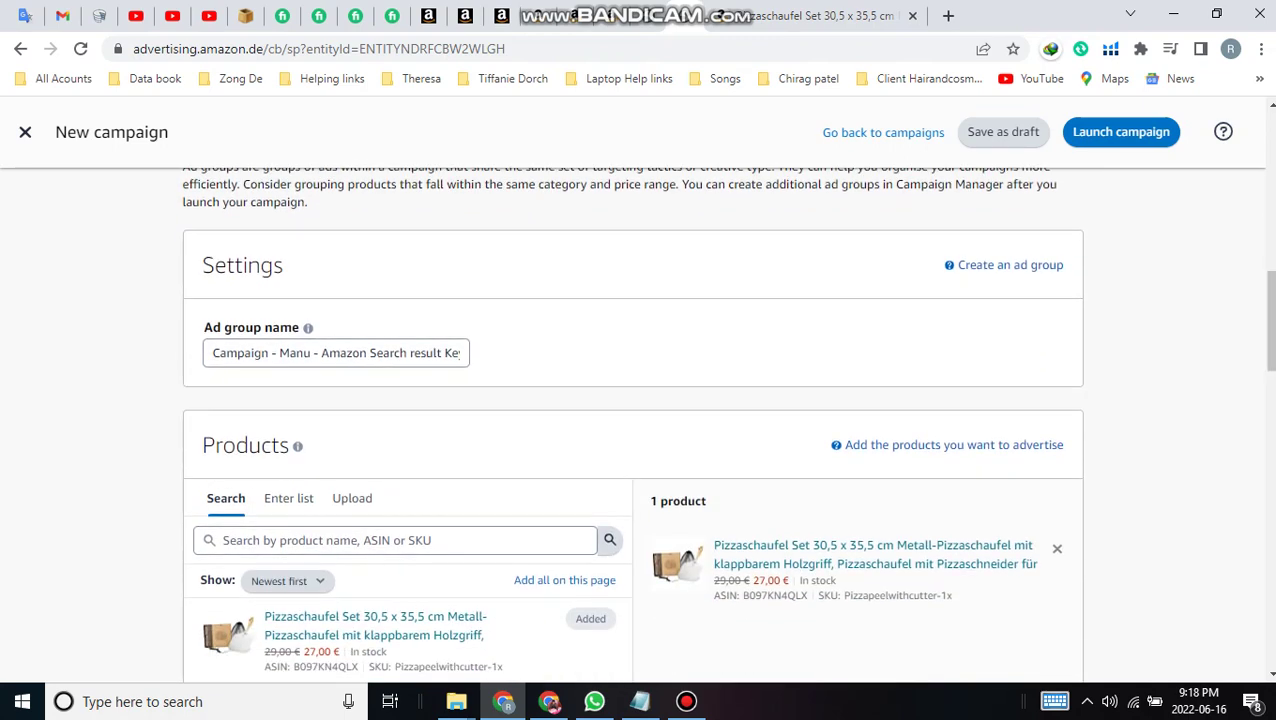
pyautogui.click(322, 353)
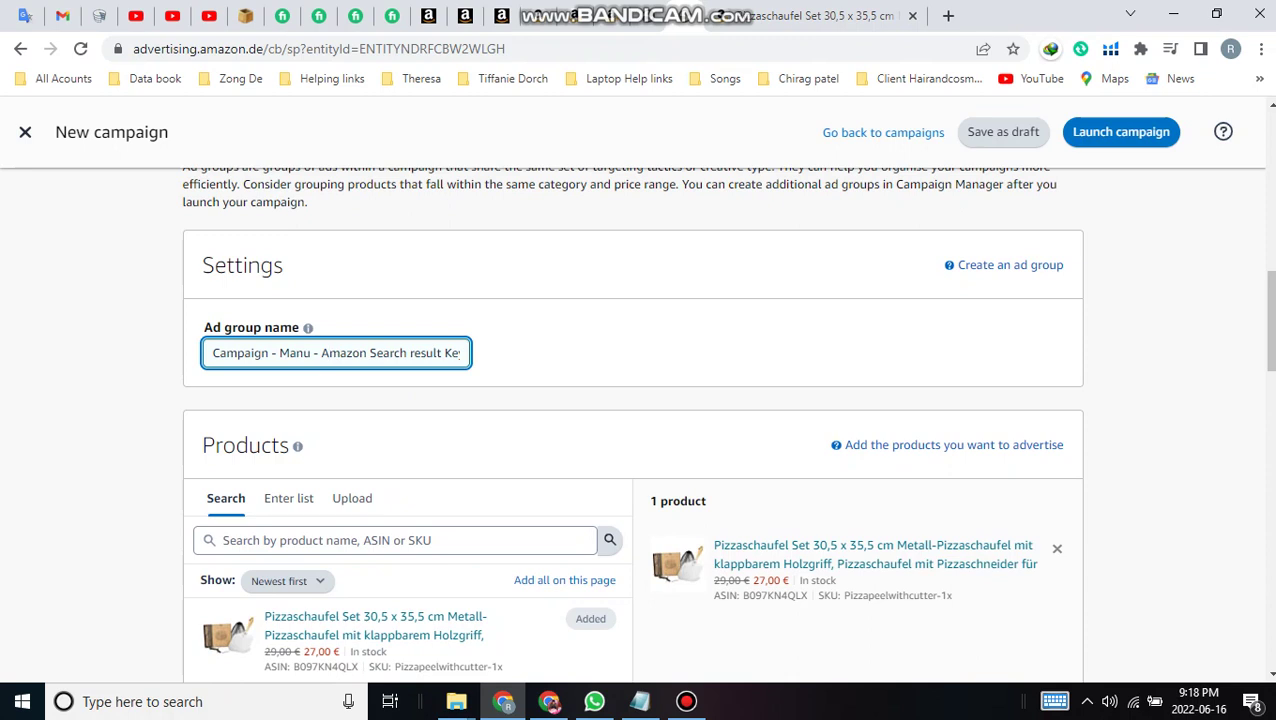
pyautogui.press('Right')
pyautogui.press('Right')
pyautogui.press('Right')
pyautogui.press('Right')
pyautogui.press('Right')
pyautogui.press('Right')
pyautogui.press('Right')
pyautogui.press('Right')
pyautogui.press('Right')
pyautogui.press('Right')
pyautogui.press('Right')
pyautogui.press('Right')
pyautogui.press('Right')
pyautogui.press('Right')
pyautogui.press('Right')
pyautogui.press('Right')
pyautogui.press('Right')
pyautogui.press('Right')
pyautogui.press('Right')
pyautogui.press('Right')
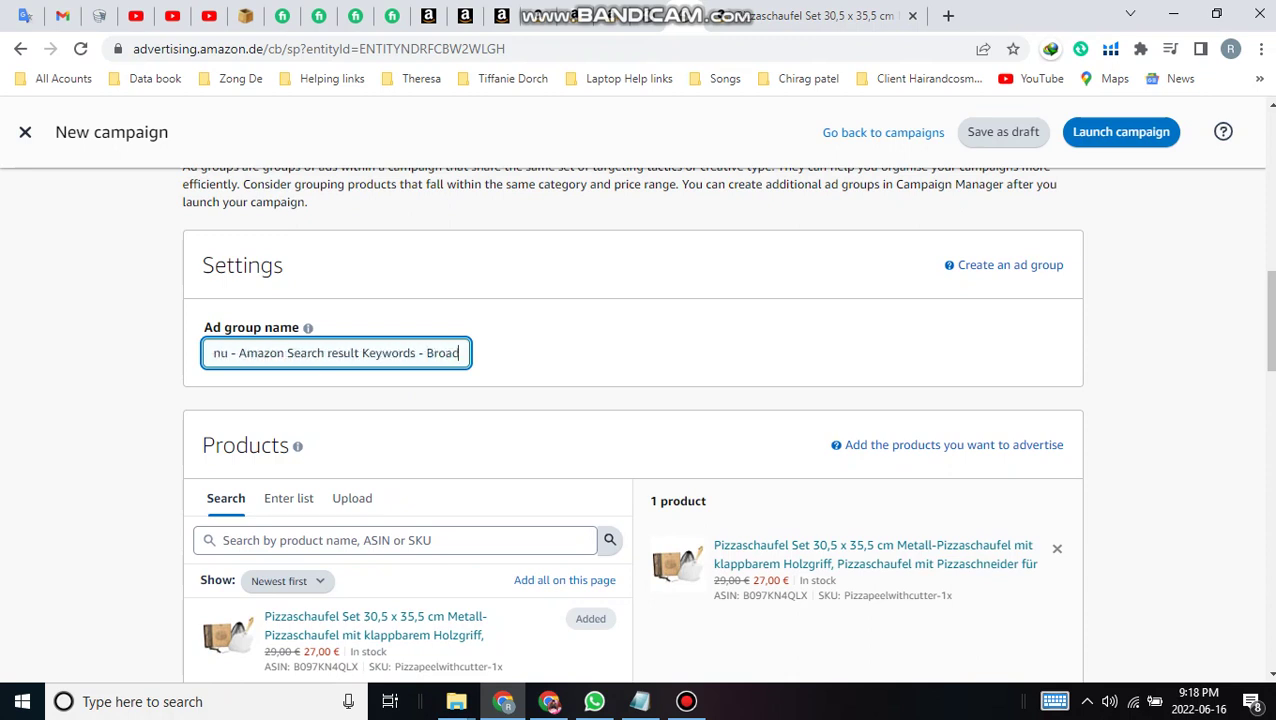
# - Switch the keyword targeting from suggested keywords to entering a custom keyword list
pyautogui.scroll(-1, 726, 418)
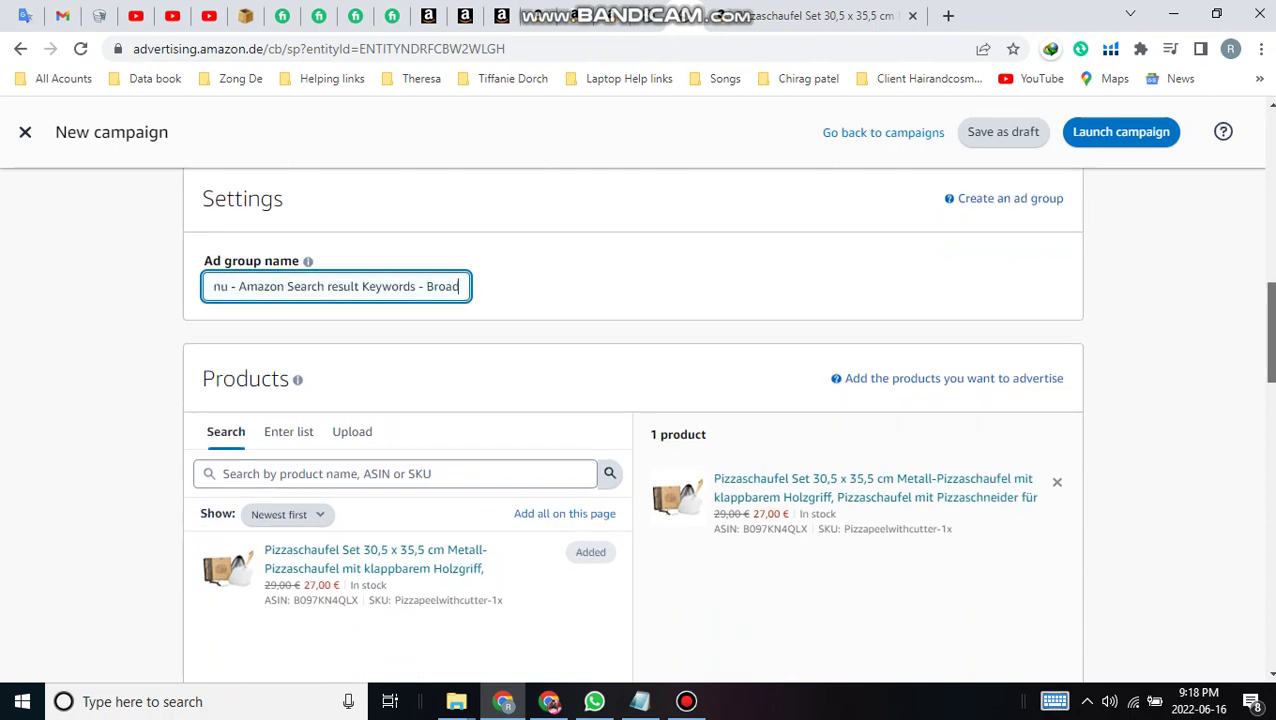
pyautogui.scroll(-6, 631, 422)
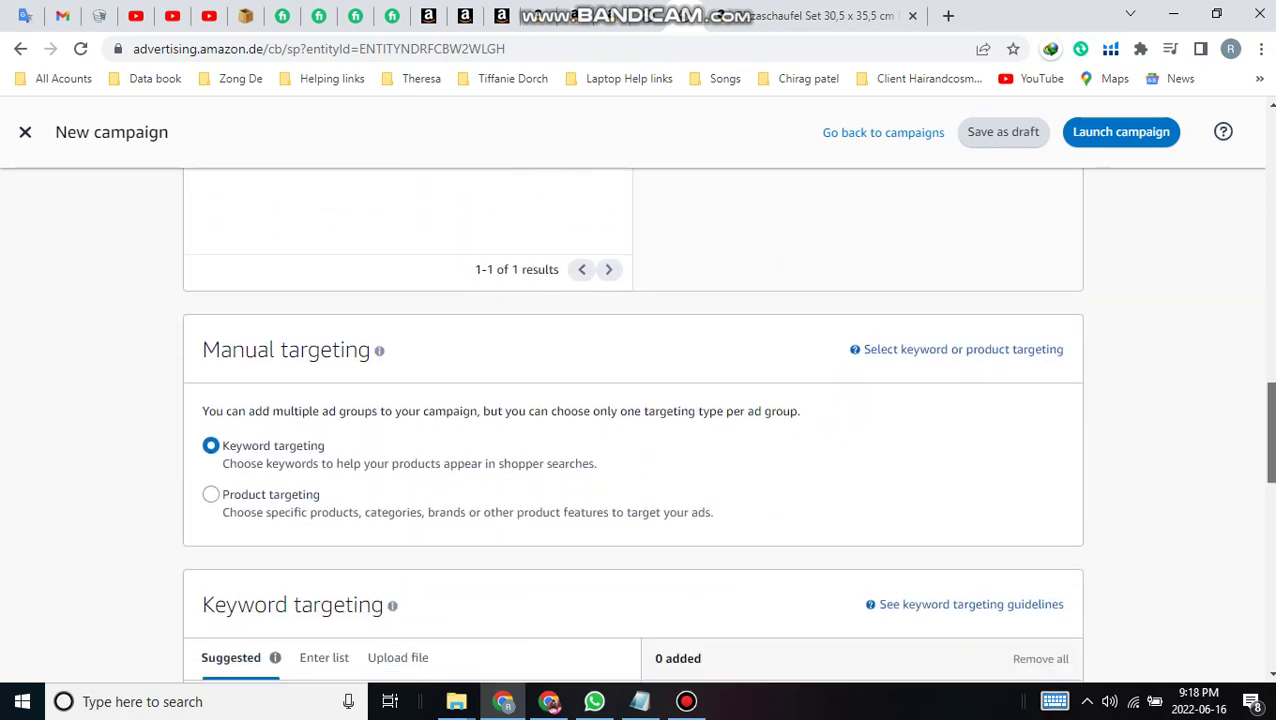
pyautogui.scroll(-2, 631, 422)
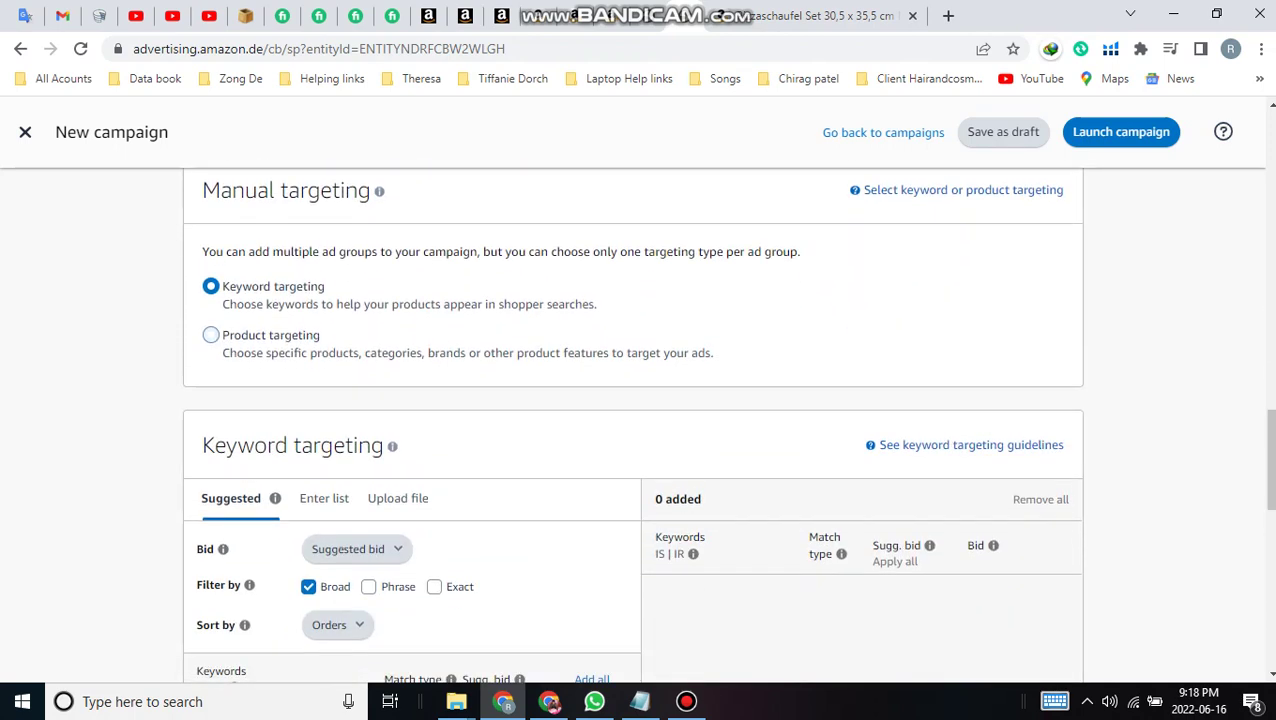
pyautogui.scroll(-2, 631, 422)
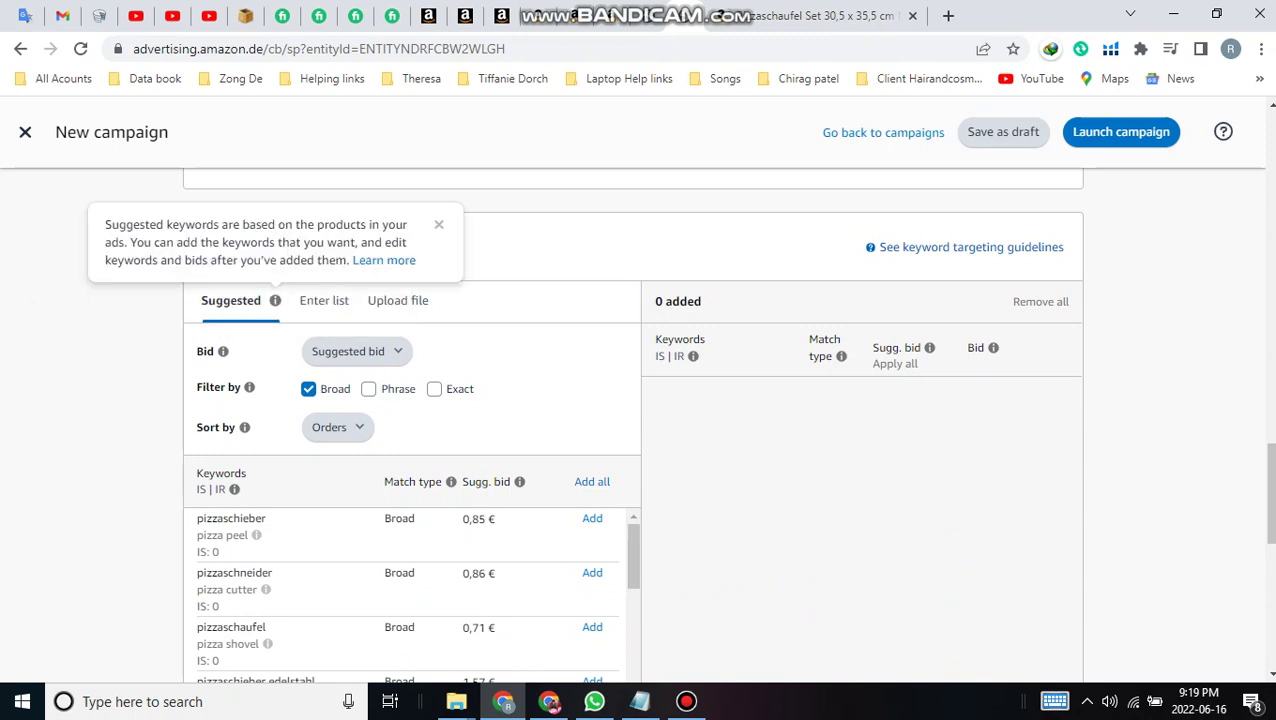
pyautogui.click(324, 300)
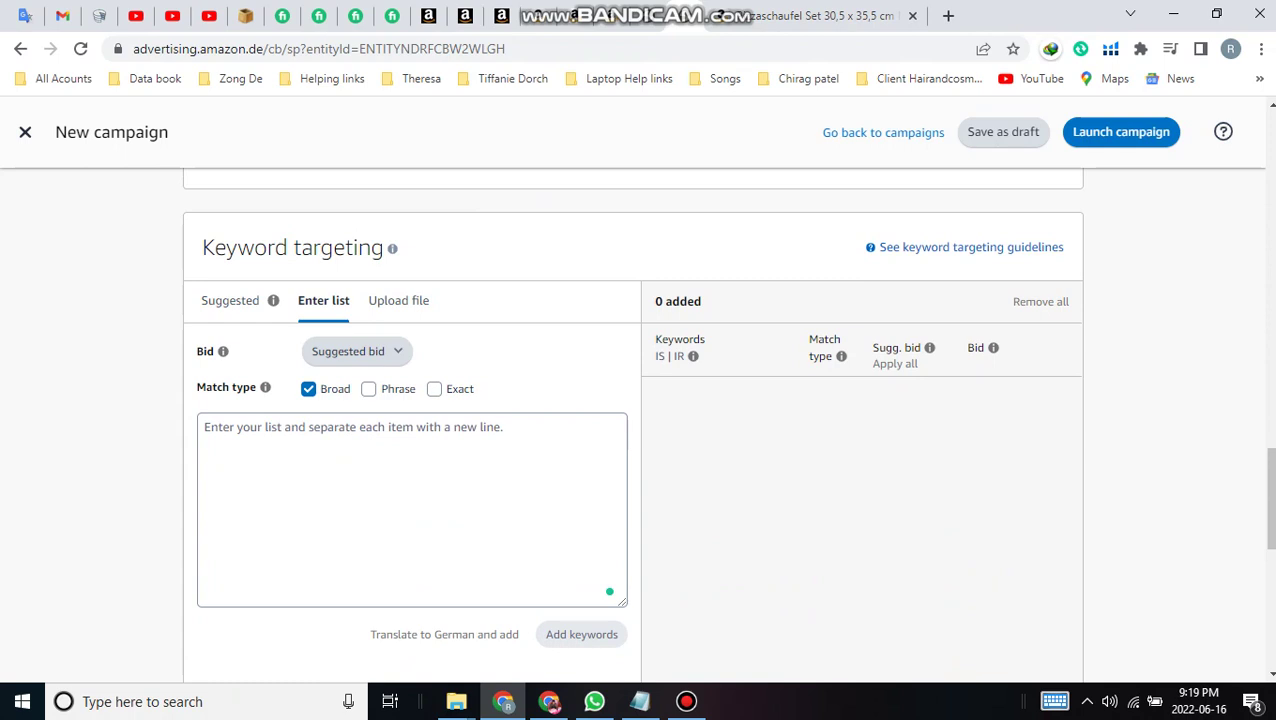
# - Switch to the "Amazon Search result Keywords" file in Notepad and select the whole list of pizzaschaufel keywords
pyautogui.click(640, 701)
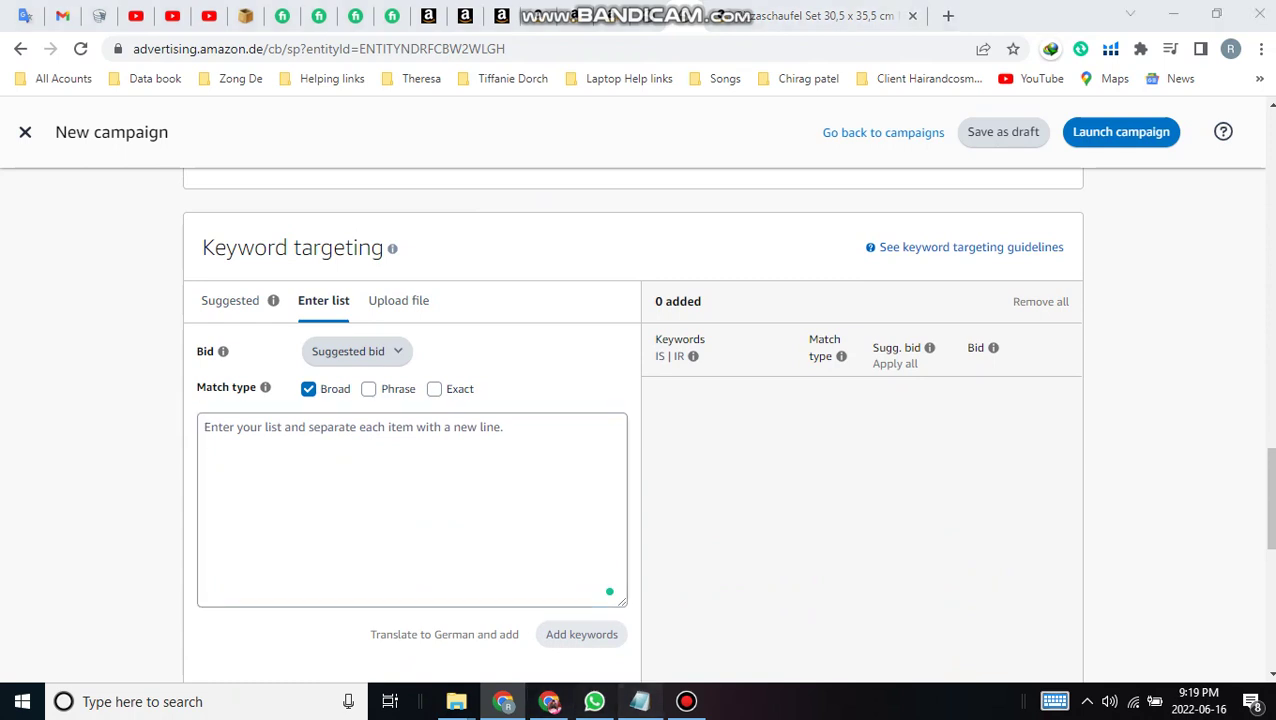
pyautogui.click(291, 268)
pyautogui.moveTo(196, 369); pyautogui.dragTo(194, 218)
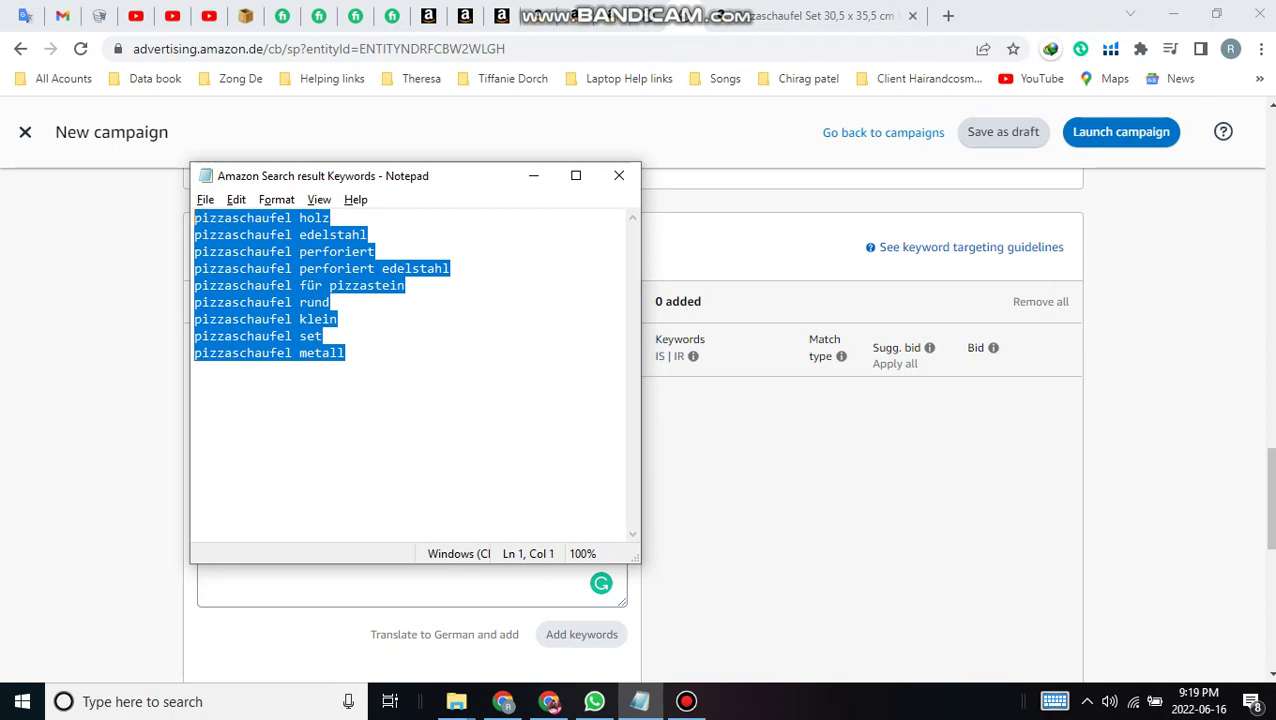